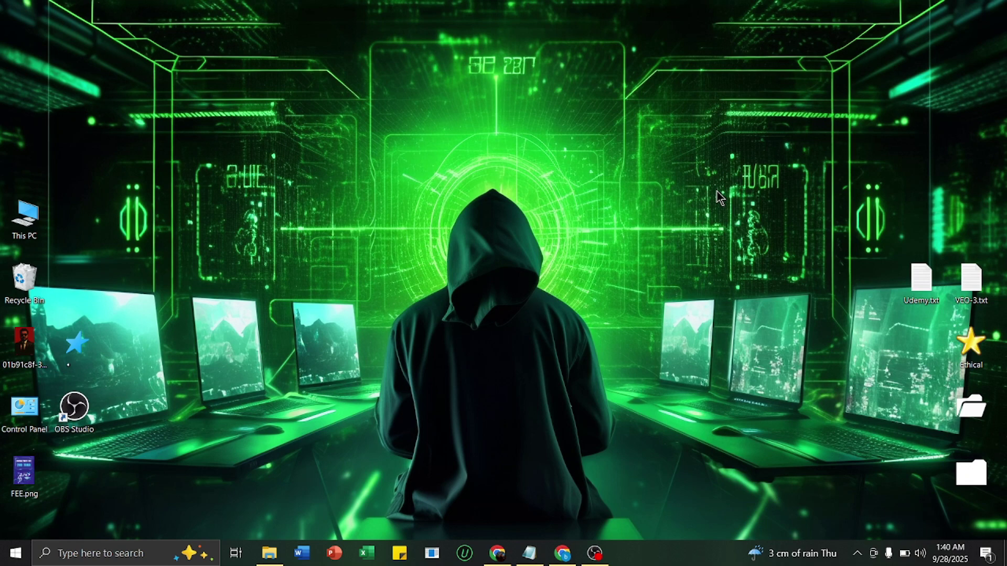
Open the VEO-3.txt notes in Notepad and highlight the "Step-by-Step tutorial" part of the title line
{"action": "left_click", "coordinate": [530, 553]}
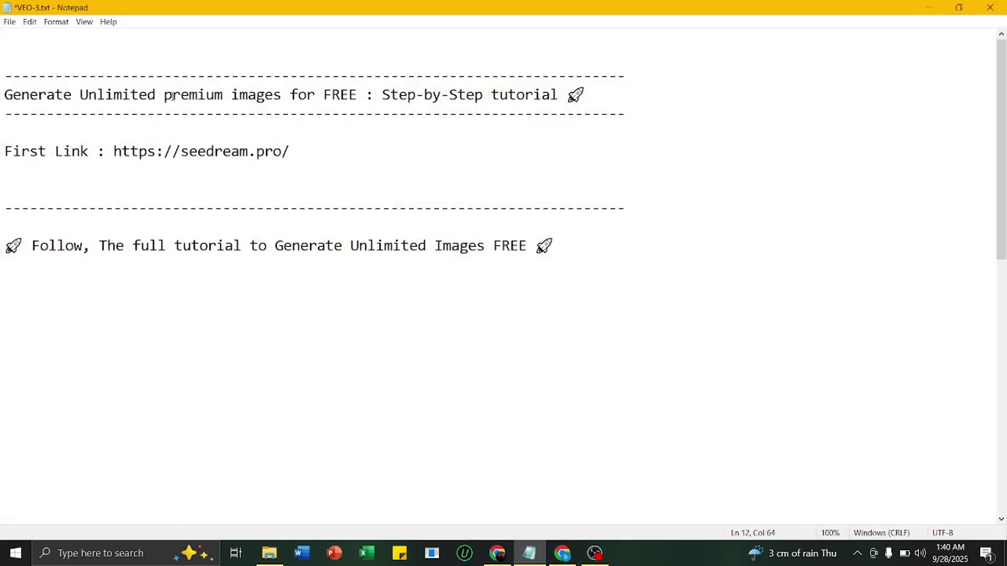
{"action": "left_click_drag", "start_coordinate": [8, 95], "coordinate": [559, 97]}
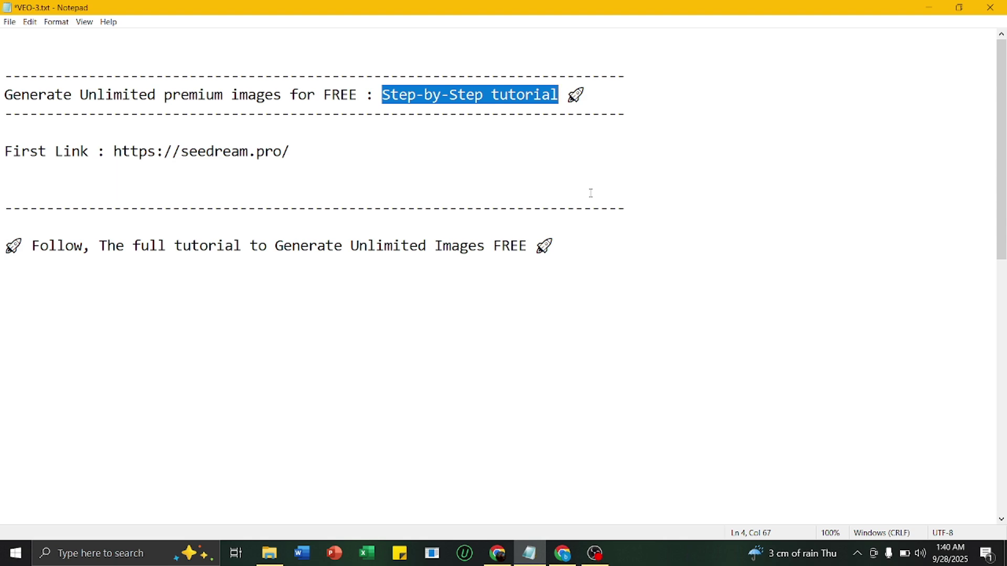
Switch to Chrome, open seedream.pro and look over the image generator page
{"action": "left_click", "coordinate": [562, 553]}
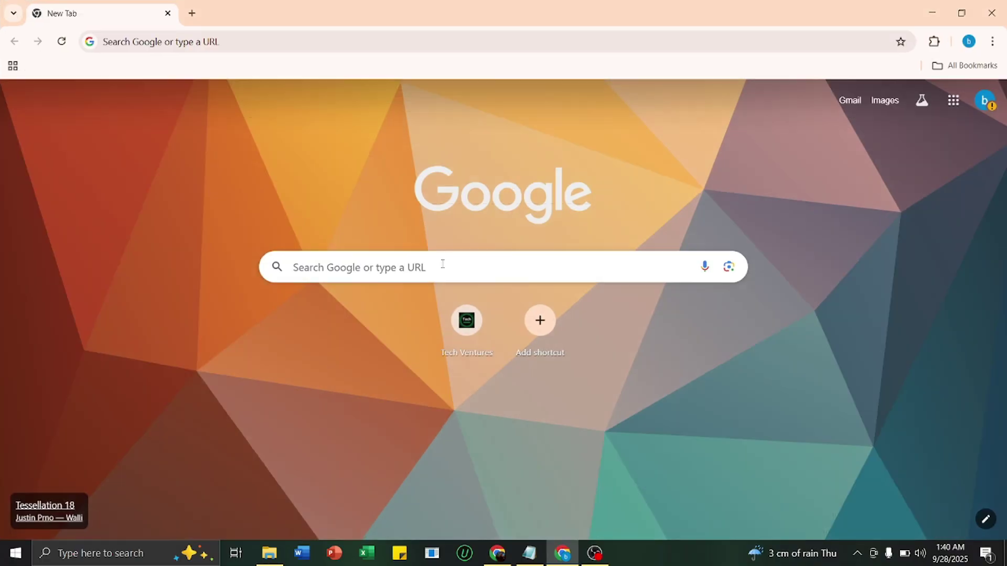
{"action": "left_click", "coordinate": [218, 40]}
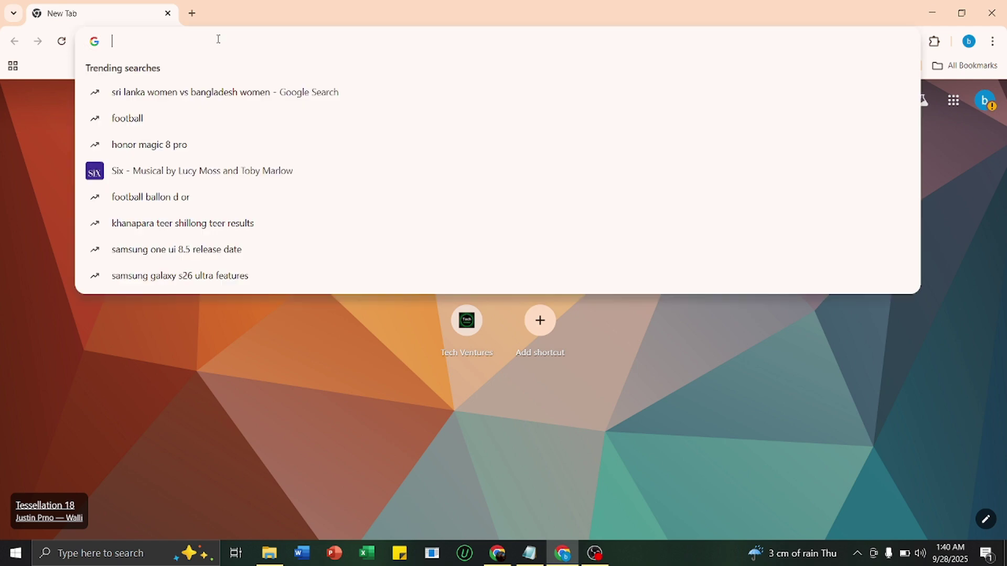
{"action": "type", "text": "seedream"}
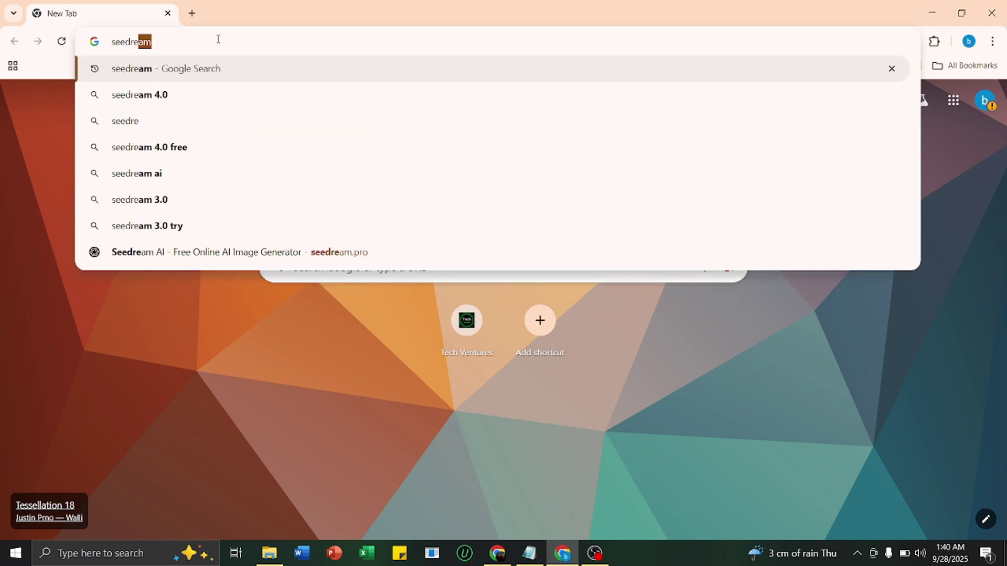
{"action": "type", "text": ".pro"}
{"action": "key", "text": "Return"}
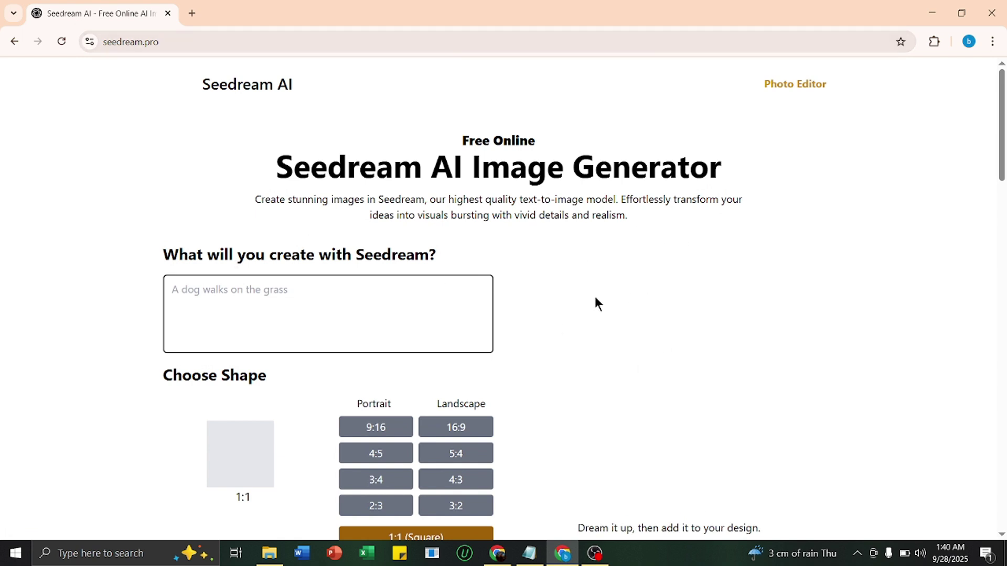
{"action": "scroll", "coordinate": [597, 277], "scroll_direction": "down", "scroll_amount": 15}
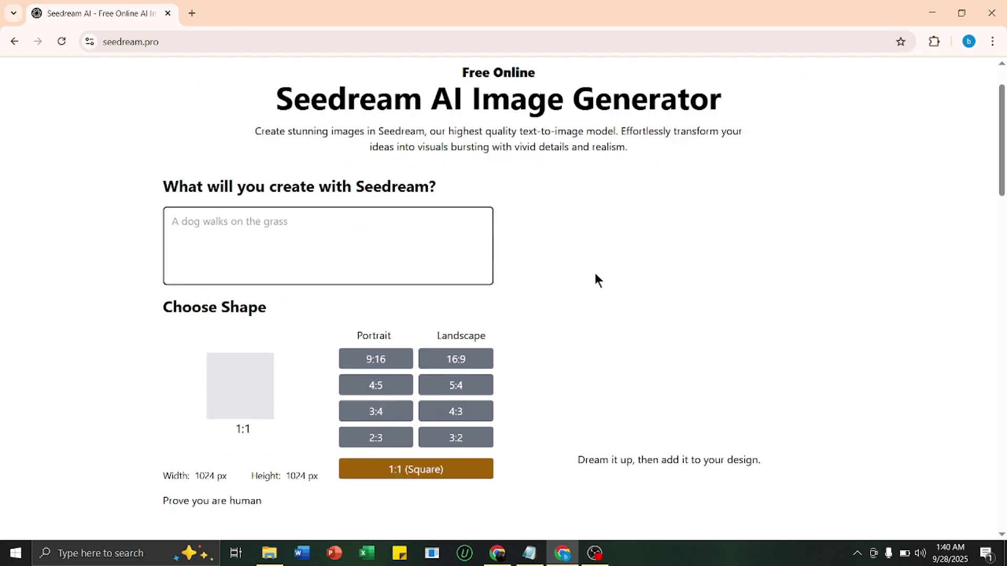
{"action": "scroll", "coordinate": [575, 284], "scroll_direction": "up", "scroll_amount": 15}
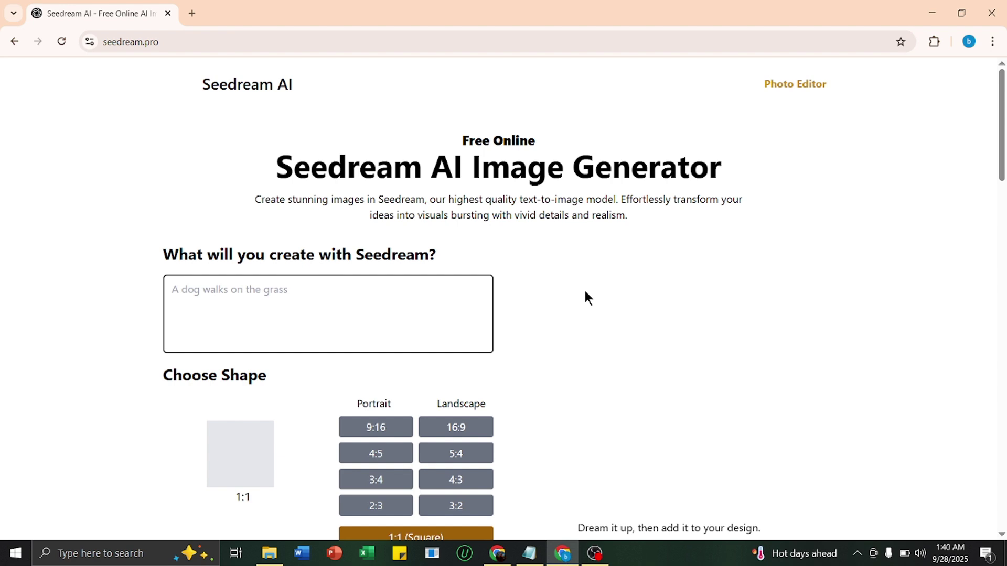
Enter the image prompt "a girl is walking into the dark forest and carrying a glowing light."
{"action": "scroll", "coordinate": [625, 292], "scroll_direction": "down", "scroll_amount": 2}
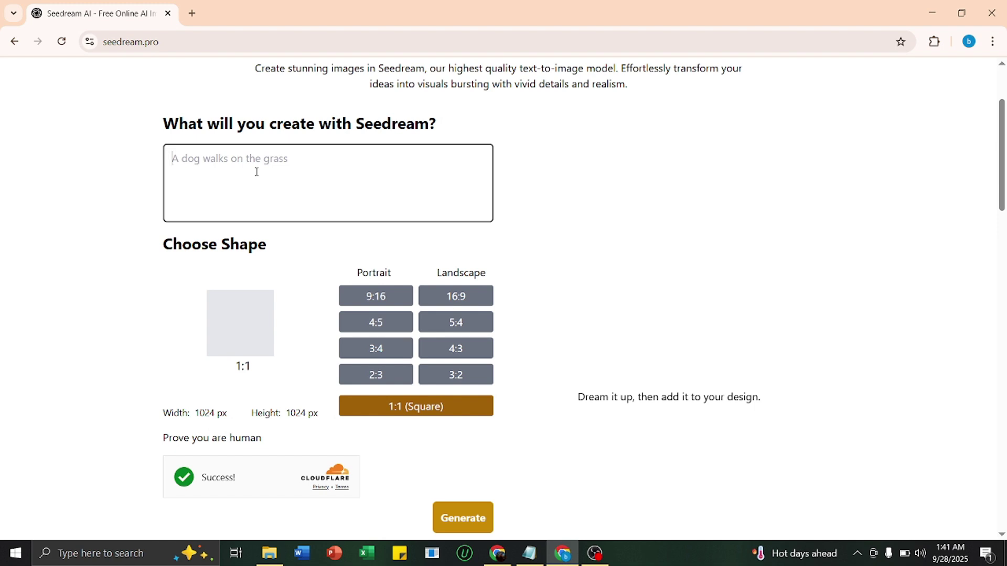
{"action": "type", "text": "a girl"}
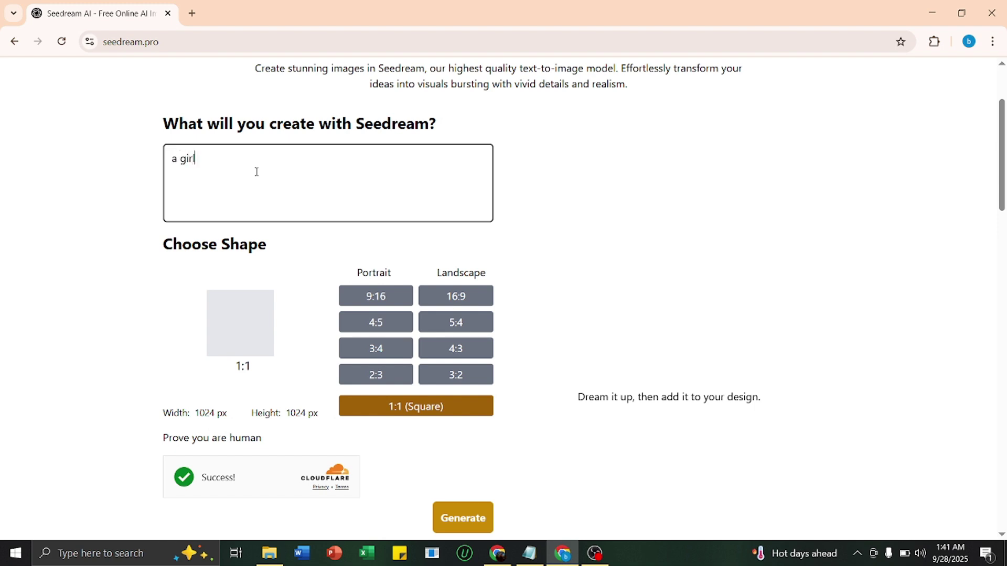
{"action": "type", "text": " is walk"}
{"action": "type", "text": "ing into the "}
{"action": "type", "text": "fror"}
{"action": "key", "text": "BackSpace"}
{"action": "key", "text": "BackSpace"}
{"action": "key", "text": "BackSpace"}
{"action": "type", "text": "orest"}
{"action": "key", "text": "BackSpace"}
{"action": "key", "text": "BackSpace"}
{"action": "key", "text": "BackSpace"}
{"action": "key", "text": "BackSpace"}
{"action": "key", "text": "BackSpace"}
{"action": "key", "text": "BackSpace"}
{"action": "key", "text": "BackSpace"}
{"action": "key", "text": "BackSpace"}
{"action": "key", "text": "BackSpace"}
{"action": "type", "text": "the dark"}
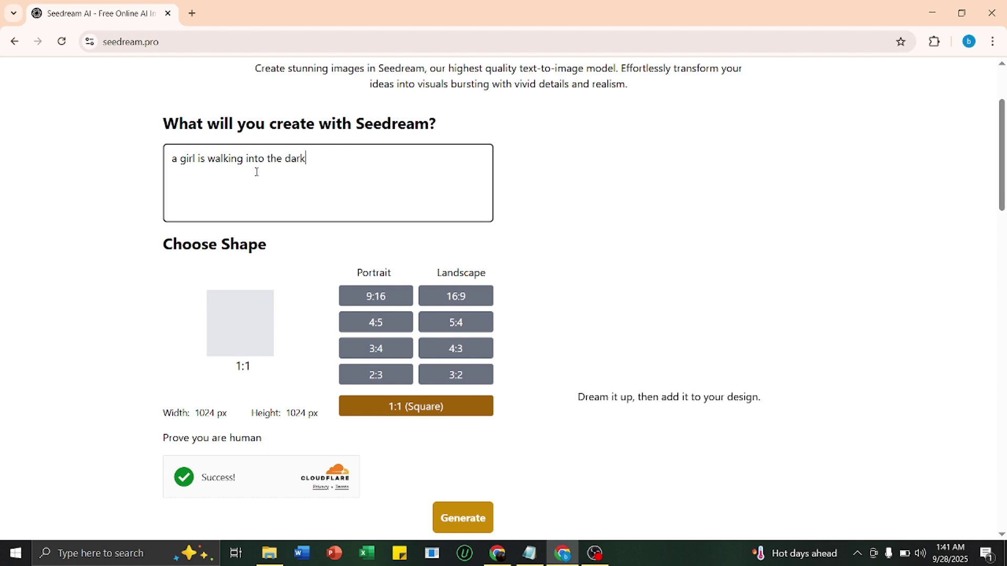
{"action": "type", "text": " forest and carrying"}
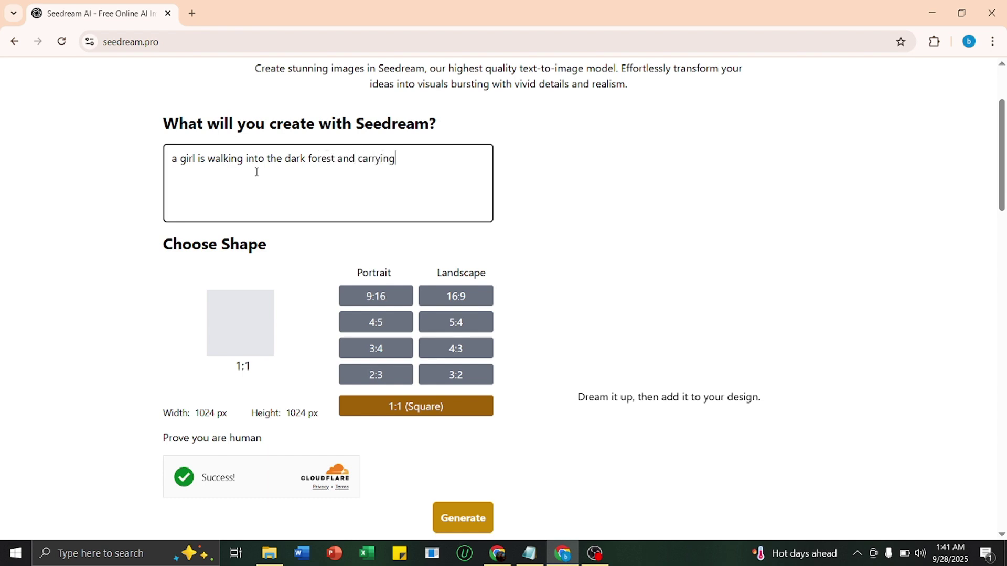
{"action": "type", "text": " a glowing light."}
Choose the 16:9 landscape shape and generate the image of the girl in the forest
{"action": "left_click", "coordinate": [371, 295]}
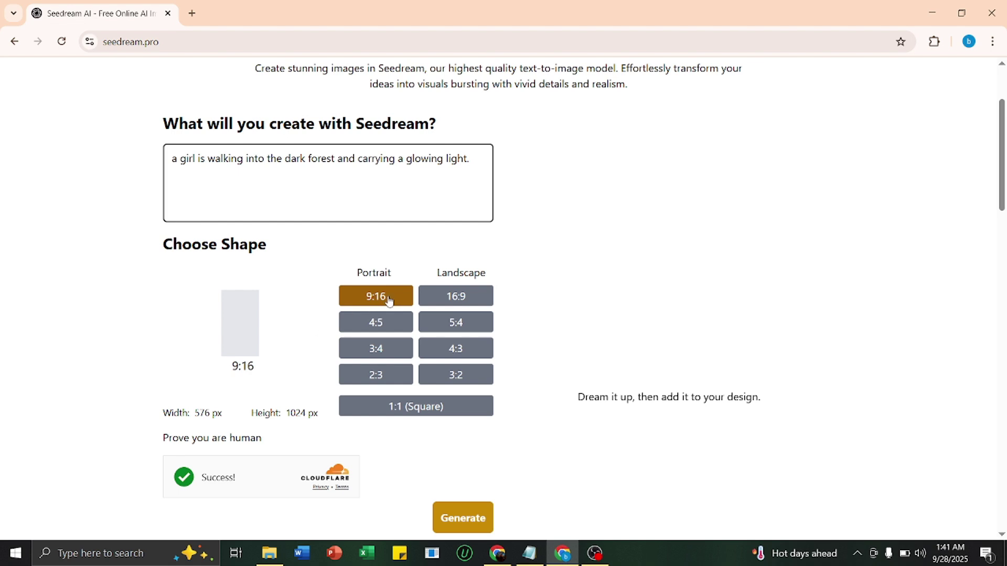
{"action": "left_click", "coordinate": [442, 299]}
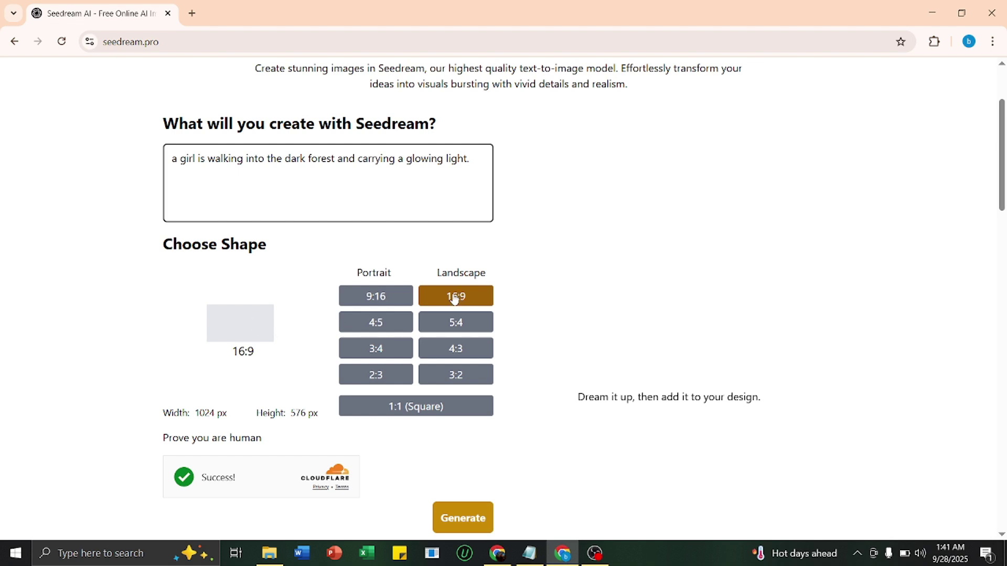
{"action": "scroll", "coordinate": [503, 310], "scroll_direction": "down", "scroll_amount": 2}
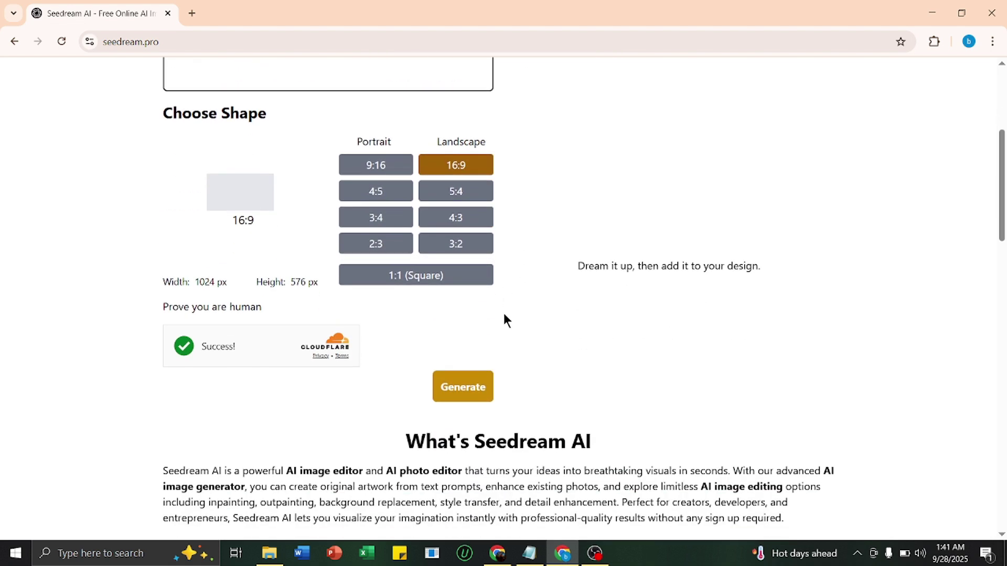
{"action": "left_click", "coordinate": [458, 391]}
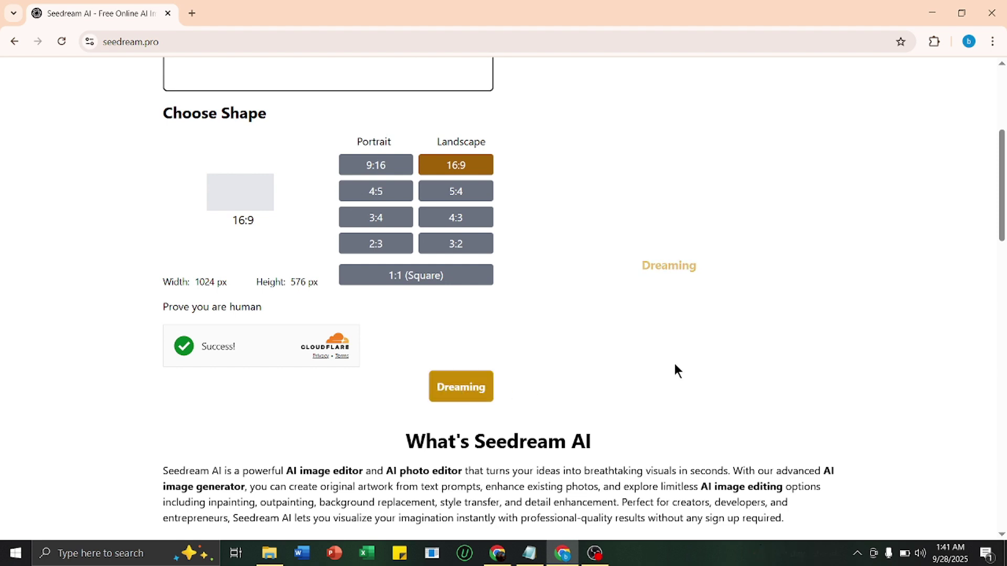
{"action": "scroll", "coordinate": [681, 367], "scroll_direction": "up", "scroll_amount": 1}
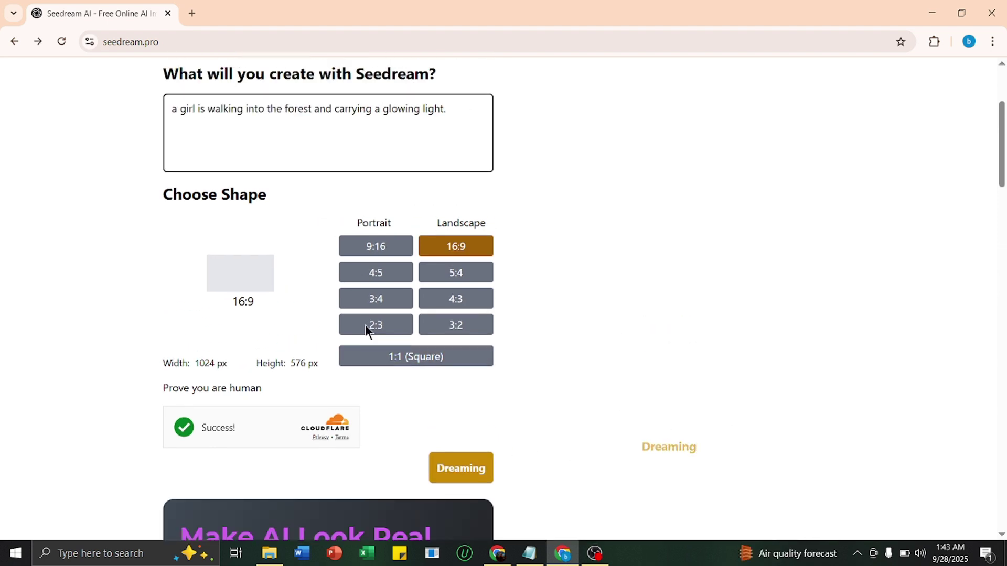
{"action": "scroll", "coordinate": [367, 328], "scroll_direction": "up", "scroll_amount": 1}
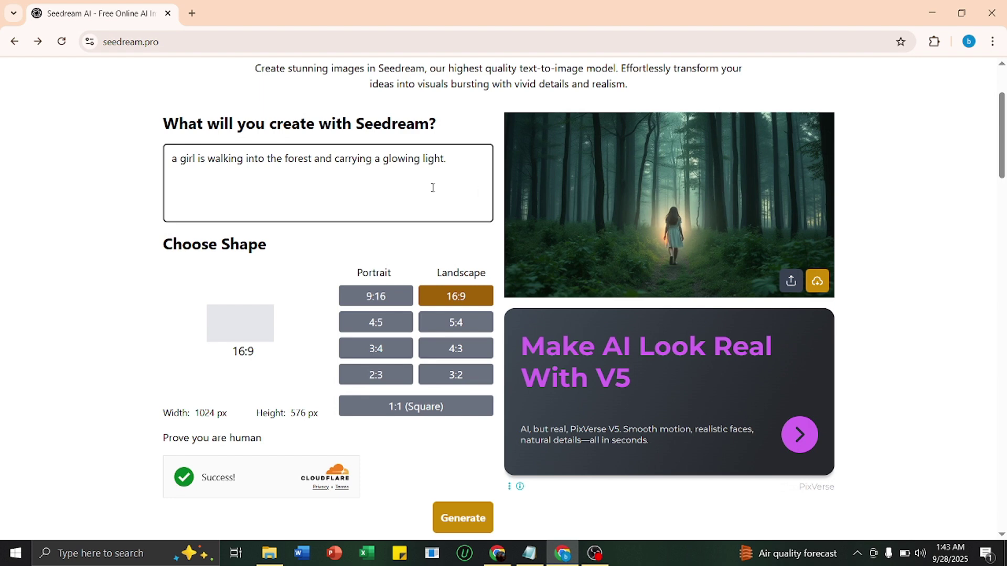
Insert "dark" before "forest" in the prompt and generate the image again
{"action": "left_click", "coordinate": [282, 157]}
{"action": "type", "text": "dark"}
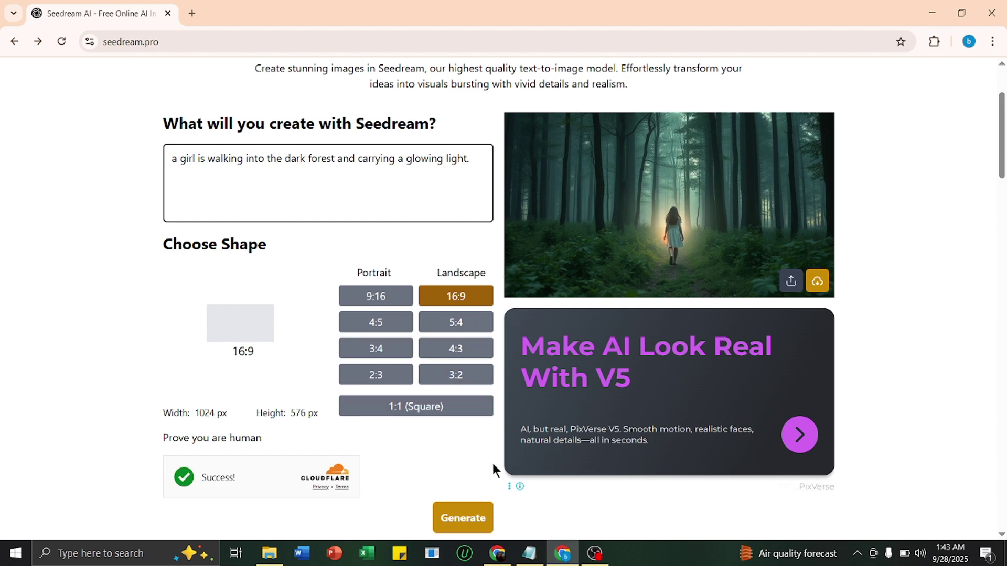
{"action": "left_click", "coordinate": [462, 516]}
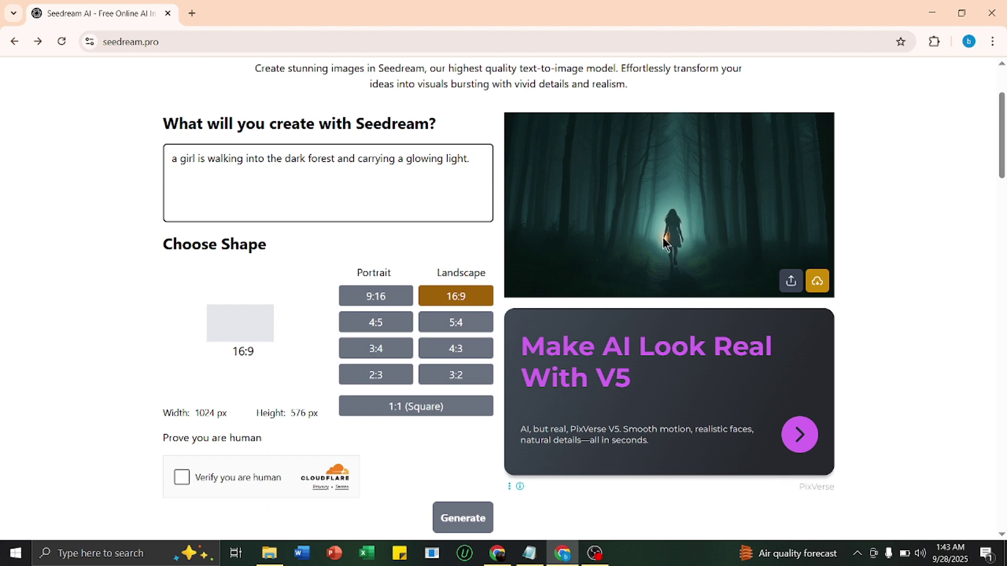
Remove the word "dark" from the prompt, complete the human verification and regenerate the image
{"action": "double_click", "coordinate": [296, 163]}
{"action": "key", "text": "BackSpace"}
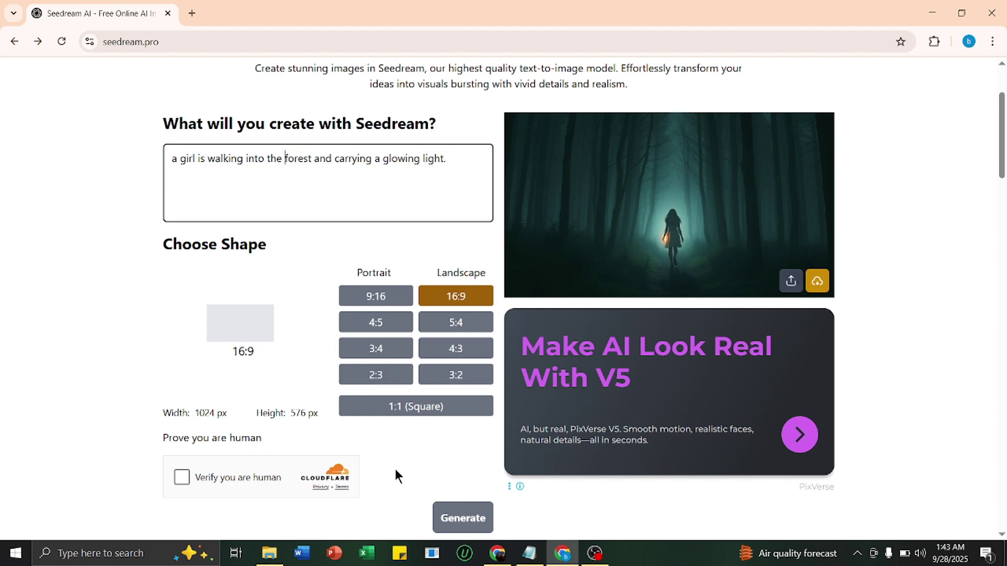
{"action": "left_click", "coordinate": [188, 477]}
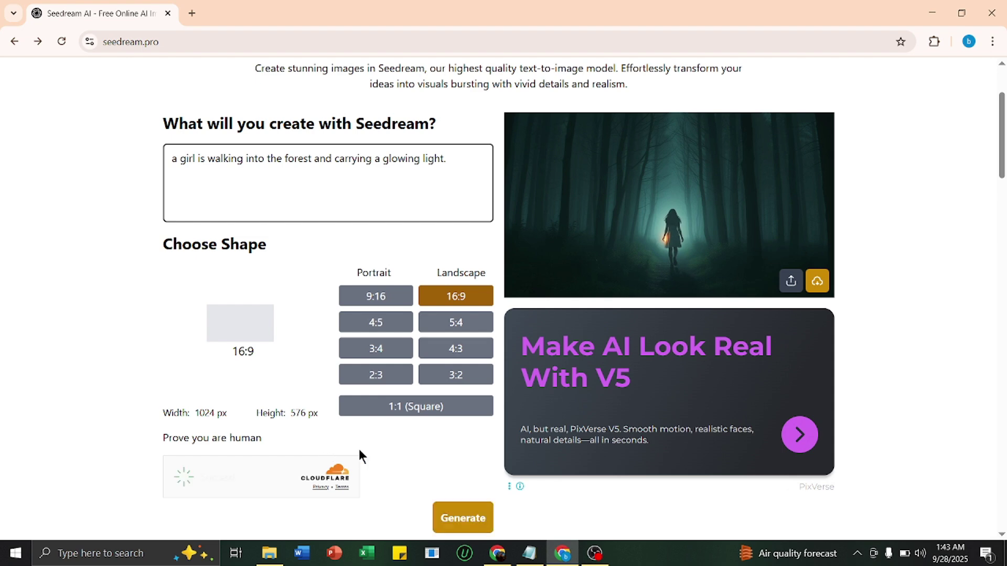
{"action": "left_click", "coordinate": [459, 522]}
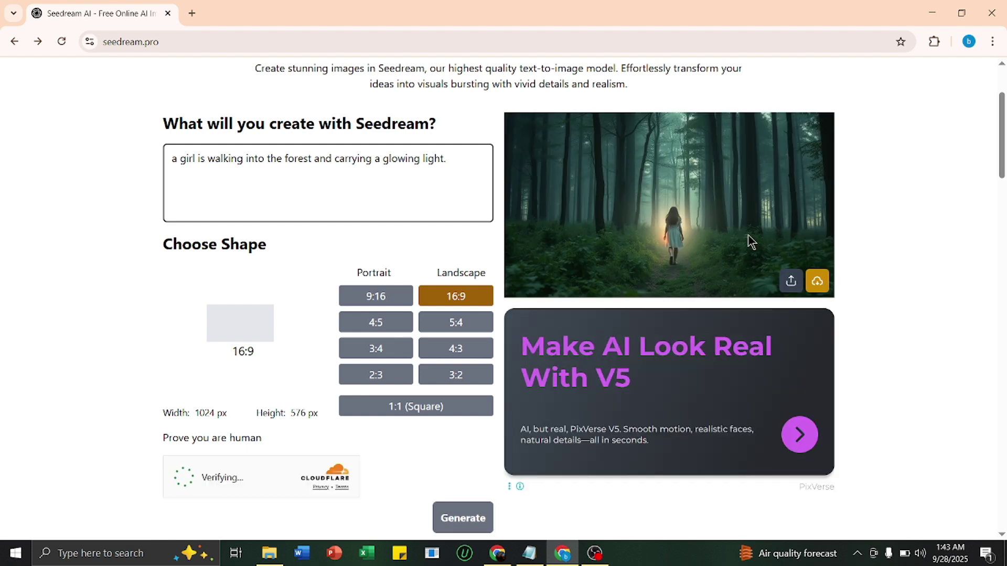
Download the generated forest image and inspect the downloaded file enlarged in the photo viewer
{"action": "left_click", "coordinate": [817, 282]}
{"action": "left_click", "coordinate": [824, 75]}
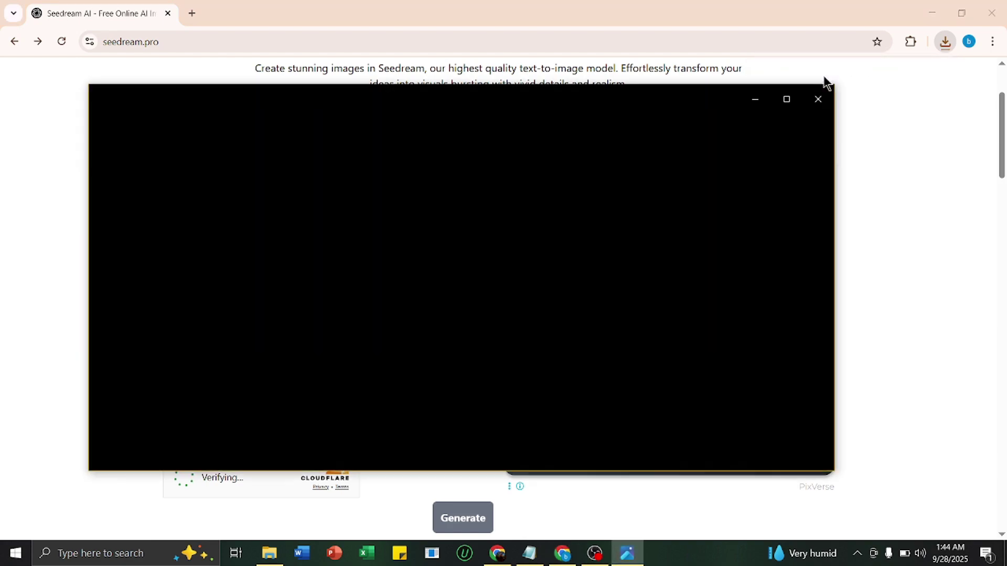
{"action": "left_click", "coordinate": [787, 99]}
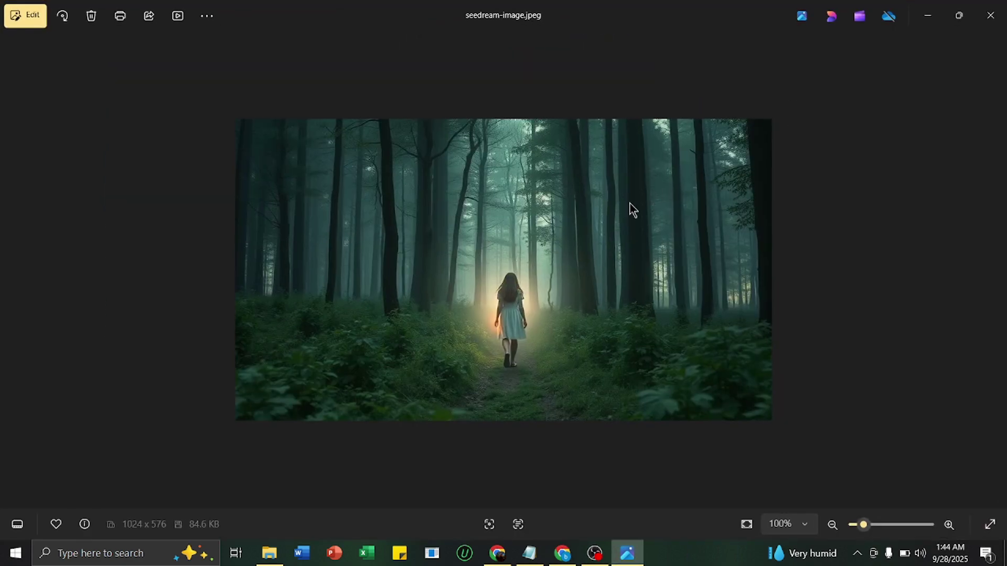
{"action": "scroll", "coordinate": [631, 204], "scroll_direction": "up", "scroll_amount": 3}
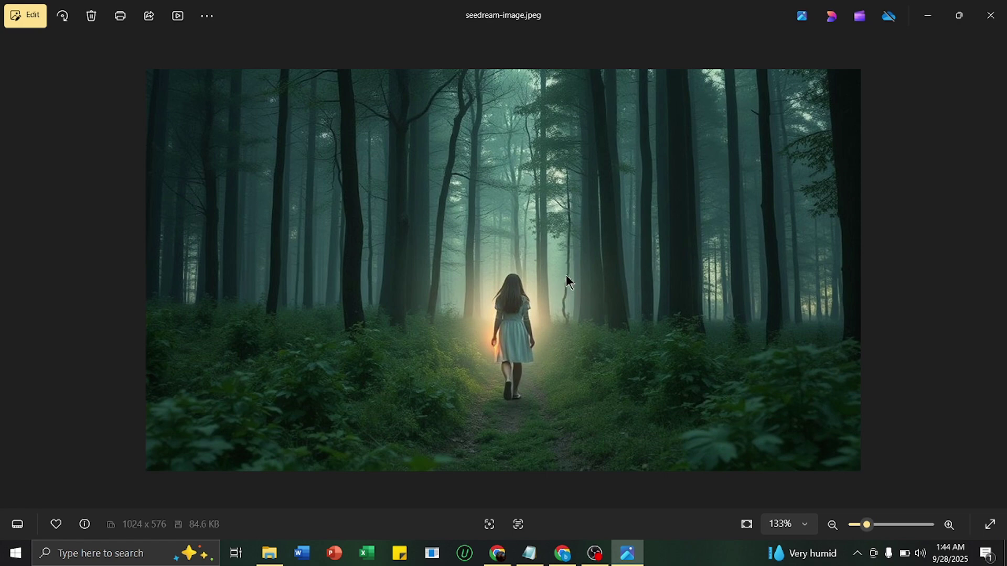
{"action": "left_click", "coordinate": [990, 16]}
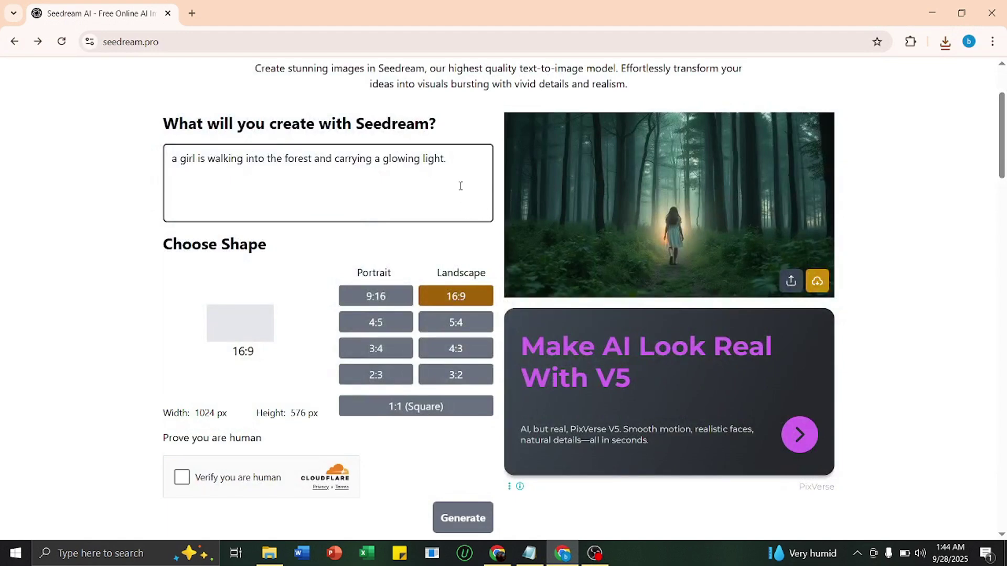
Replace the prompt with the ultra-realistic photograph description of a next-generation technology workspace, a sleek, minimalistic AI research lab, and read it through
{"action": "left_click_drag", "start_coordinate": [460, 158], "coordinate": [174, 168]}
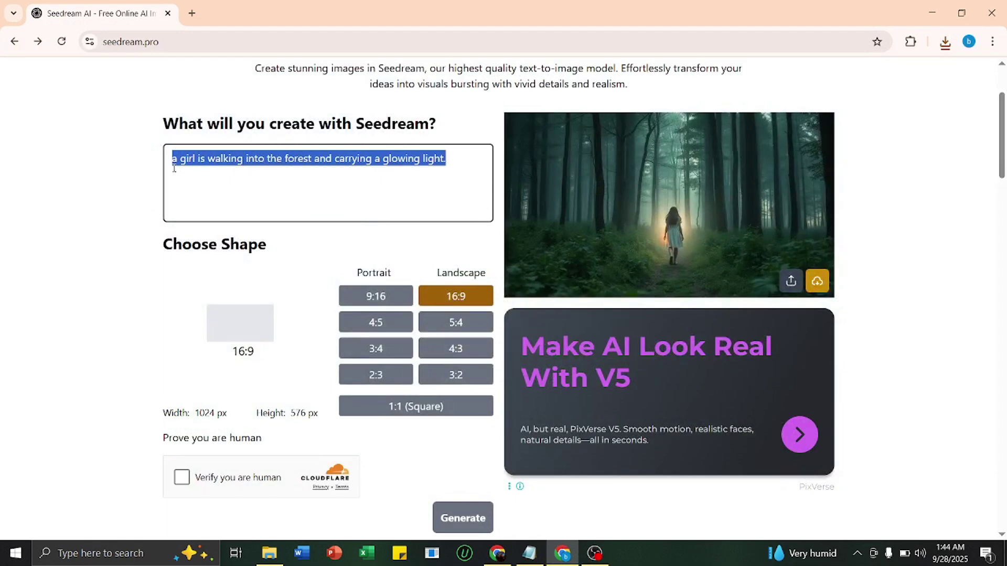
{"action": "key", "text": "BackSpace"}
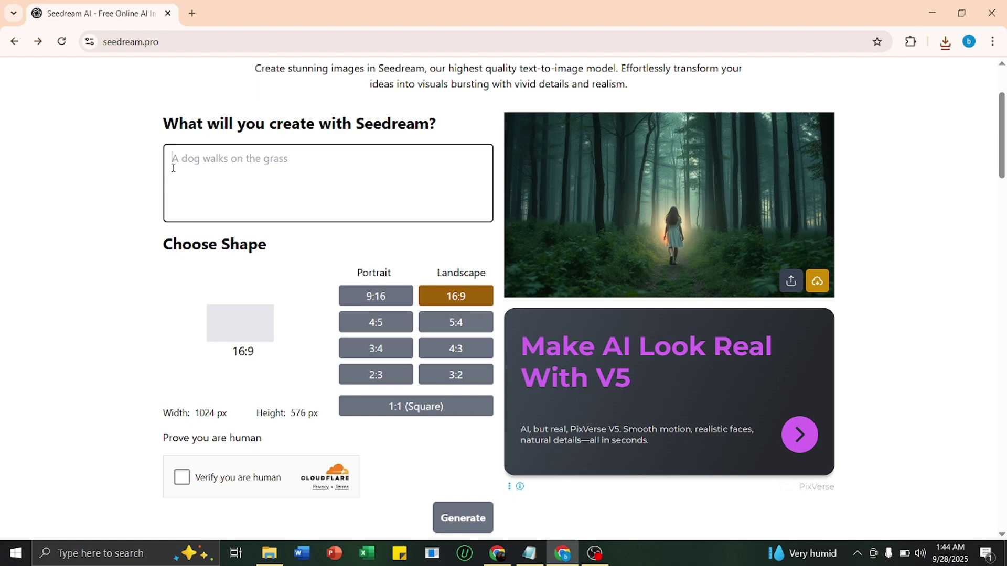
{"action": "type", "text": "Ultra-realistic photograph of a next-generation technology workspace — a sleek, minimalistic AI research lab with glowing holographic screens, futuristic laptops, transparent smartphones on a glass desk, neon blue and purple accent lighting, high-tech gadgets neatly arranged, soft depth of field, cinematic lighting, 8K, hyper-detailed textures, photorealistic style."}
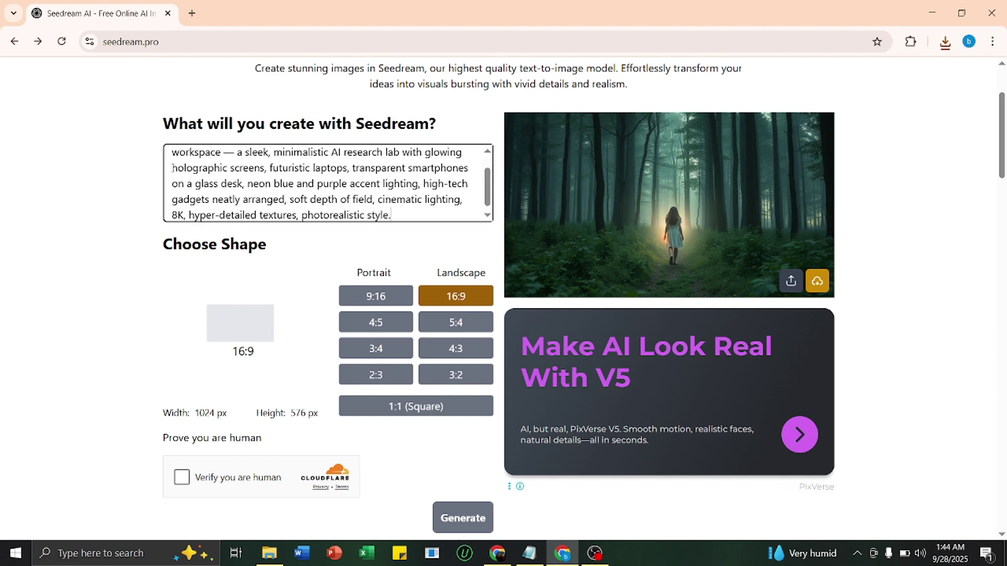
{"action": "scroll", "coordinate": [196, 164], "scroll_direction": "up", "scroll_amount": 3}
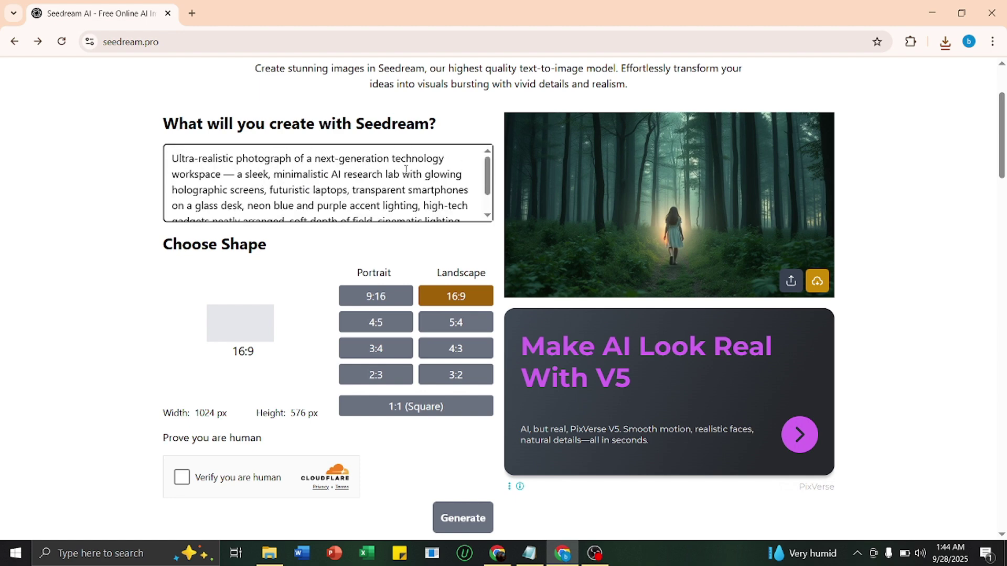
{"action": "scroll", "coordinate": [406, 169], "scroll_direction": "down", "scroll_amount": 5}
{"action": "scroll", "coordinate": [380, 184], "scroll_direction": "up", "scroll_amount": 4}
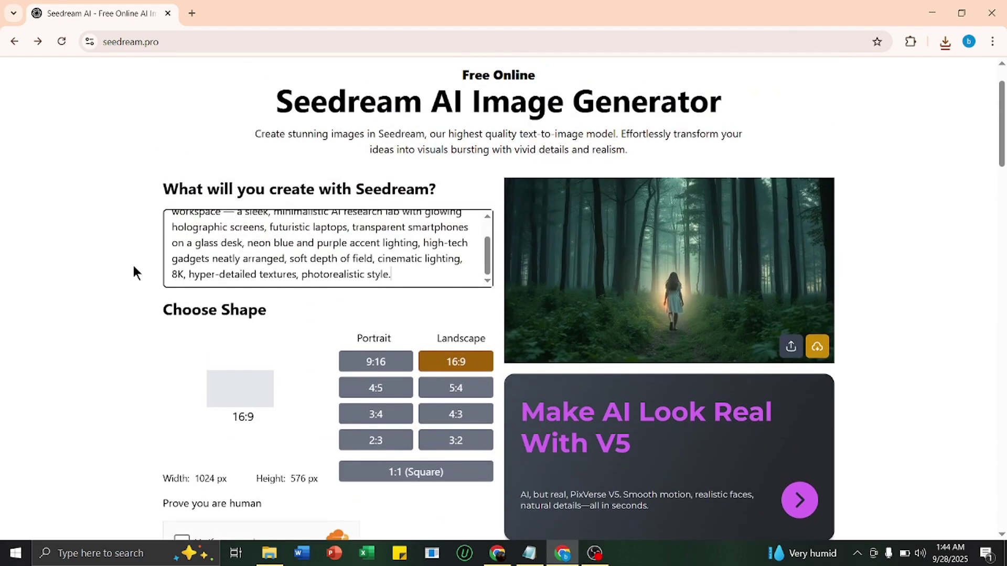
Complete the Cloudflare human verification for the technology workspace prompt
{"action": "scroll", "coordinate": [133, 265], "scroll_direction": "down", "scroll_amount": 4}
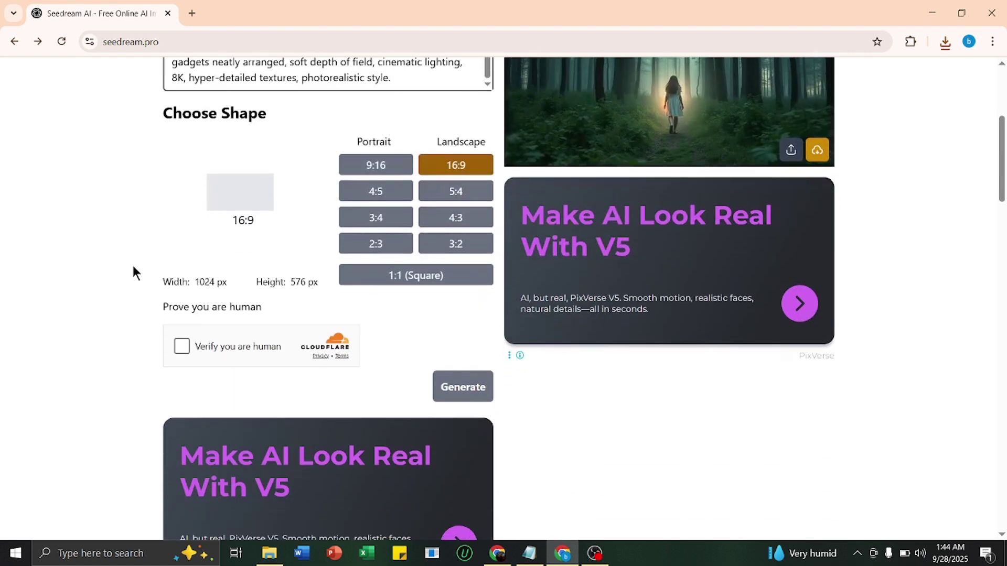
{"action": "left_click", "coordinate": [182, 348]}
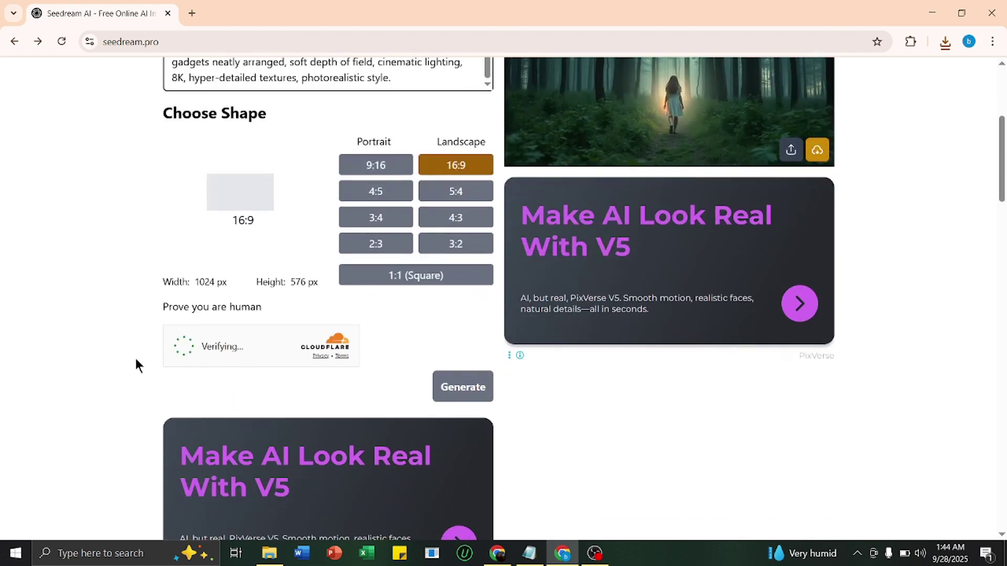
{"action": "scroll", "coordinate": [137, 357], "scroll_direction": "up", "scroll_amount": 1}
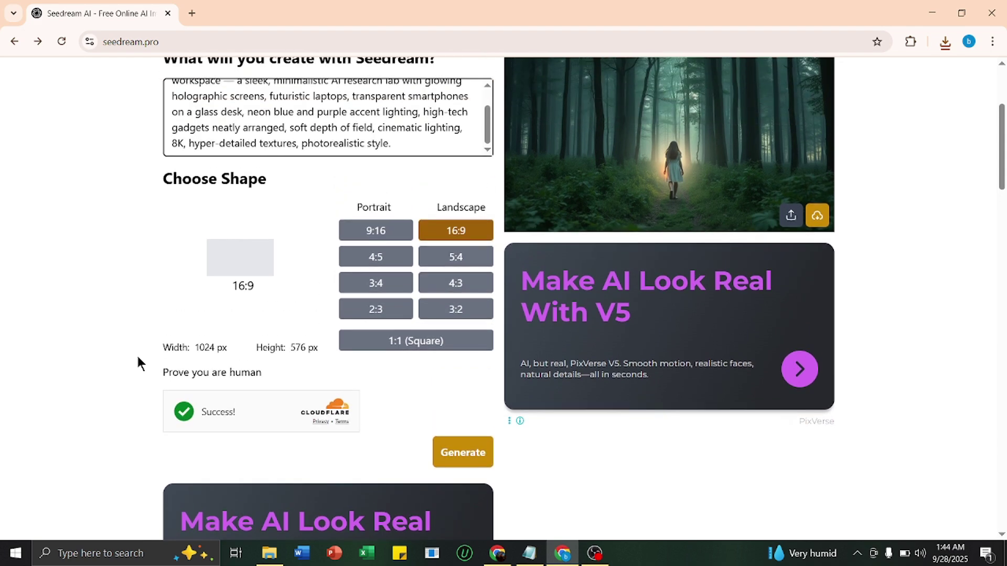
Generate the technology workspace image in the 16:9 landscape shape from the entered prompt
{"action": "scroll", "coordinate": [138, 356], "scroll_direction": "up", "scroll_amount": 1}
{"action": "scroll", "coordinate": [131, 367], "scroll_direction": "down", "scroll_amount": 1}
{"action": "left_click", "coordinate": [477, 451]}
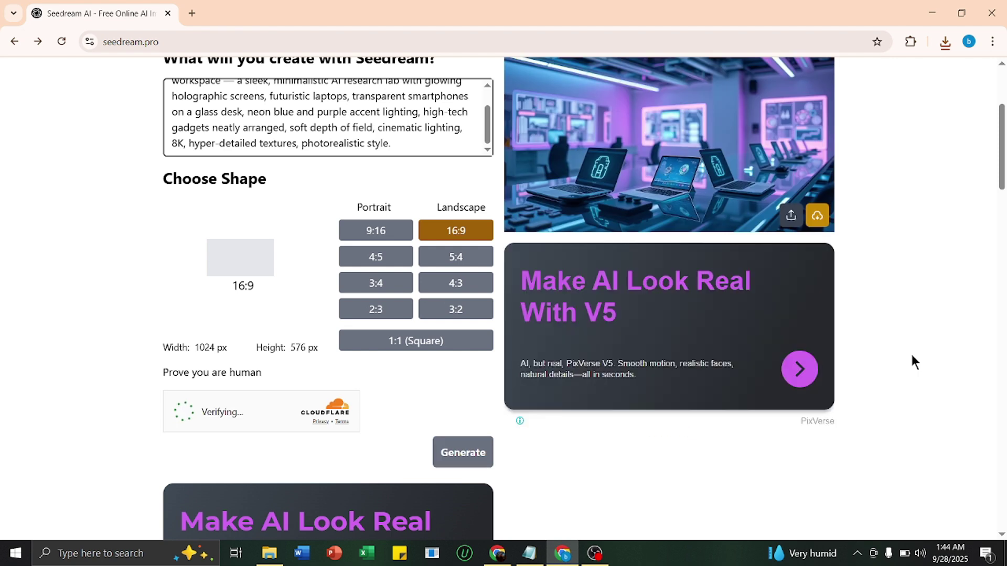
{"action": "scroll", "coordinate": [907, 356], "scroll_direction": "up", "scroll_amount": 1}
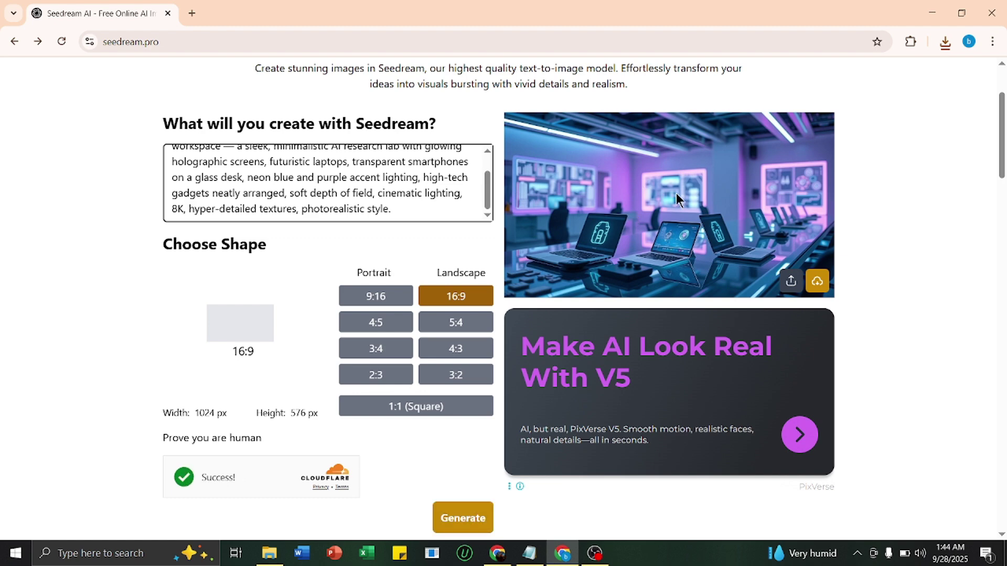
Download the generated technology workspace image and inspect the downloaded file enlarged in the photo viewer
{"action": "left_click", "coordinate": [817, 281]}
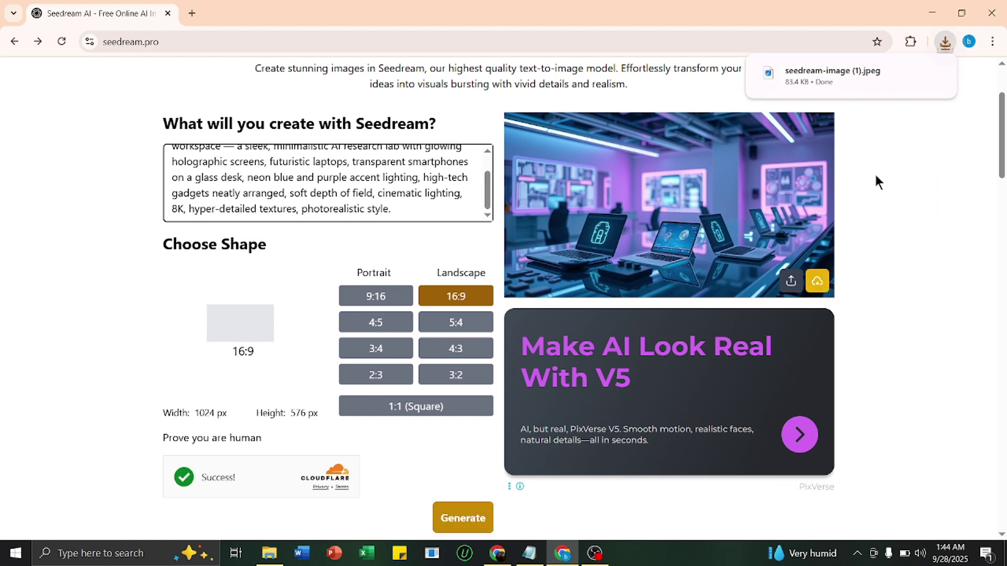
{"action": "left_click", "coordinate": [829, 77]}
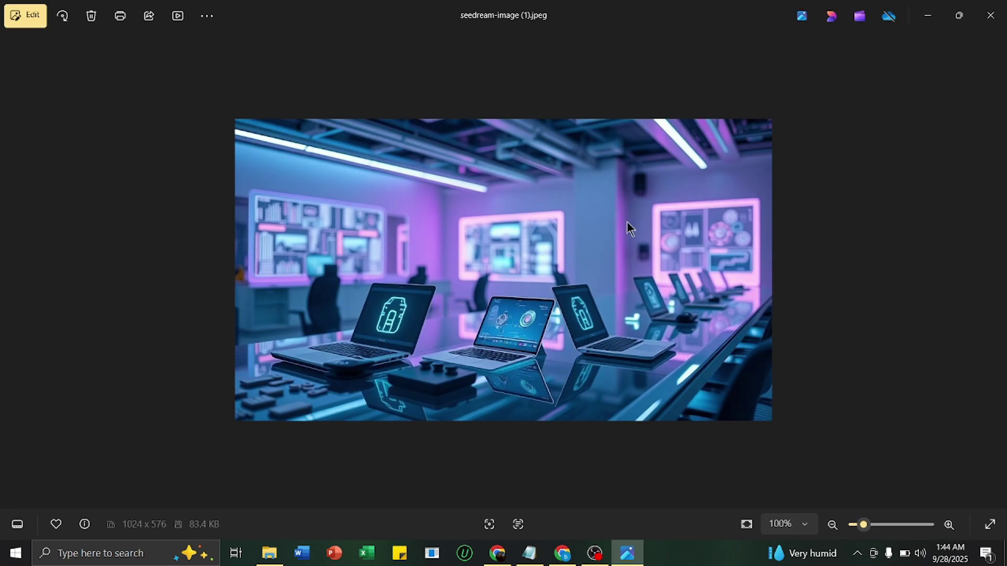
{"action": "scroll", "coordinate": [575, 248], "scroll_direction": "up", "scroll_amount": 2}
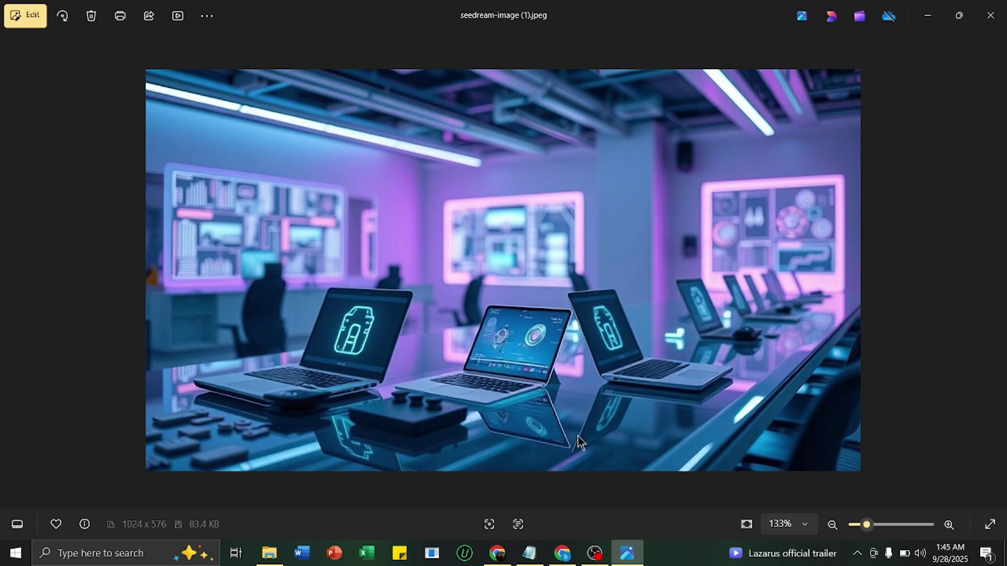
Switch back to the seedream.pro page in Chrome and review the prompt beside the generated workspace image
{"action": "left_click", "coordinate": [562, 553]}
{"action": "scroll", "coordinate": [488, 265], "scroll_direction": "up", "scroll_amount": 2}
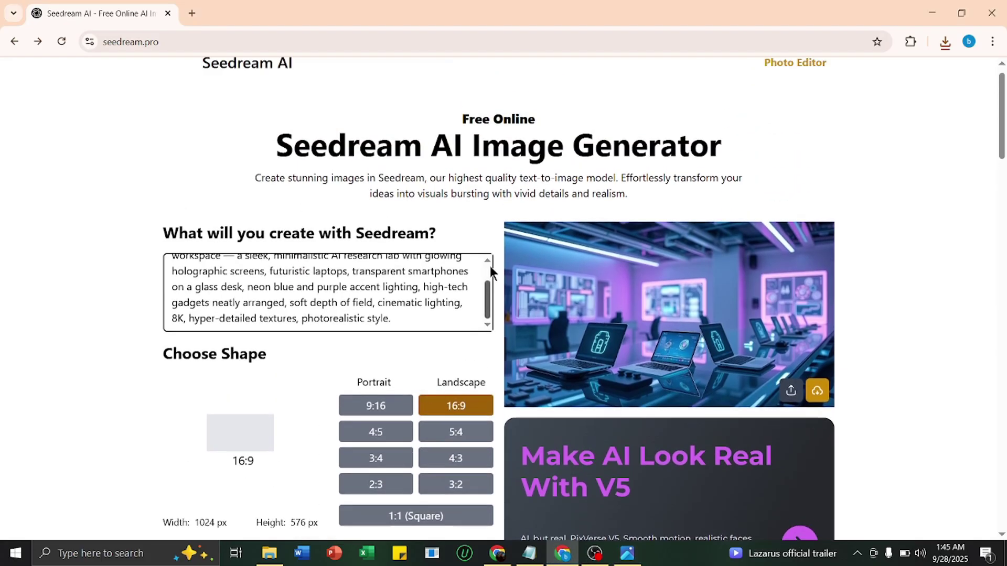
{"action": "scroll", "coordinate": [490, 249], "scroll_direction": "down", "scroll_amount": 1}
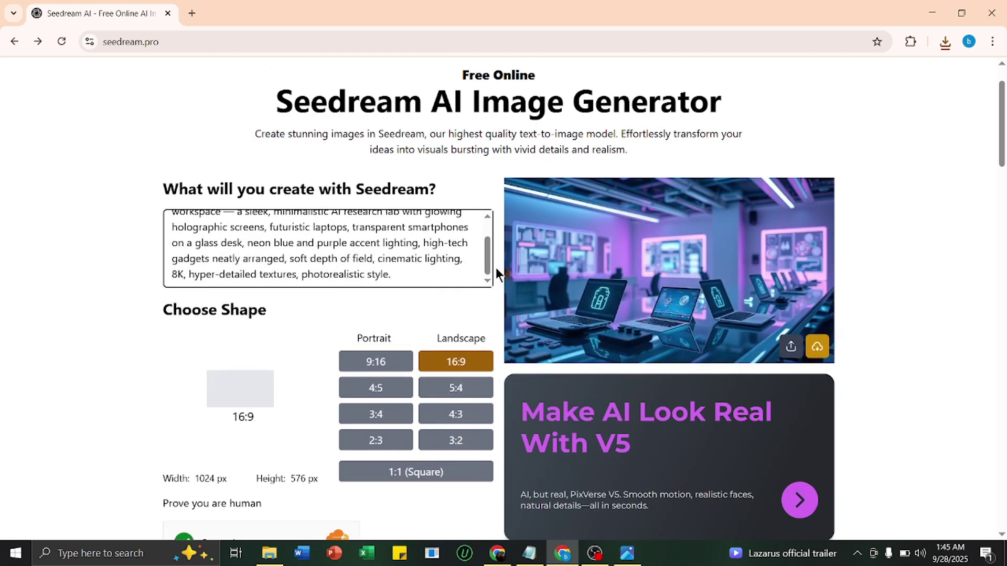
Switch to the VEO-3.txt notes in Notepad and read on to the closing line about generating unlimited images
{"action": "left_click", "coordinate": [529, 553]}
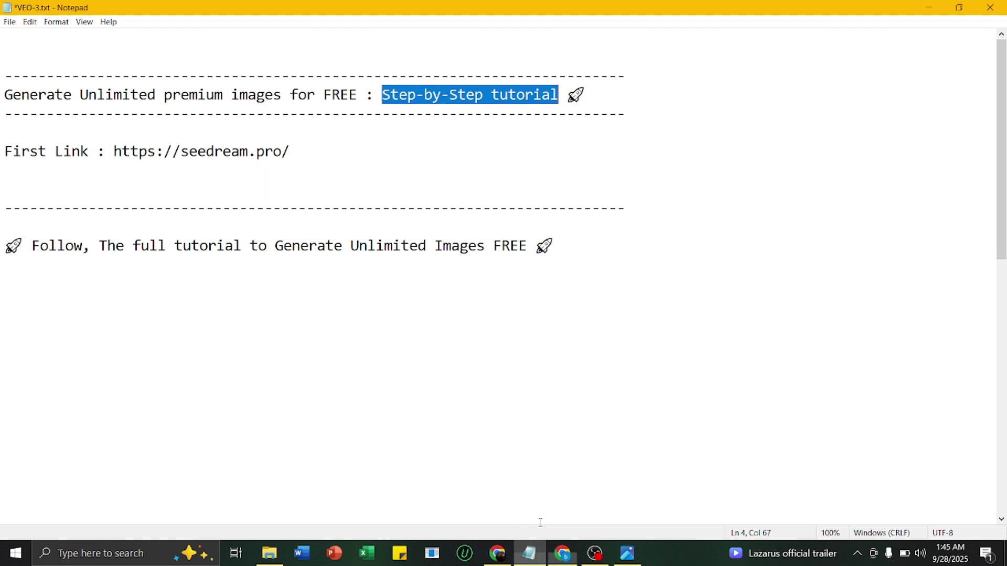
{"action": "left_click", "coordinate": [481, 224]}
{"action": "scroll", "coordinate": [613, 234], "scroll_direction": "down", "scroll_amount": 5}
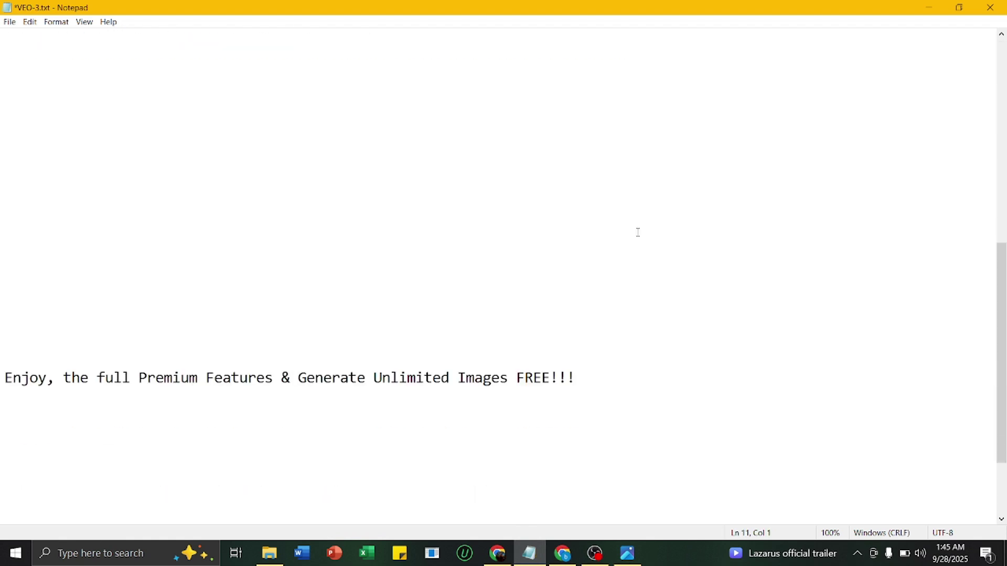